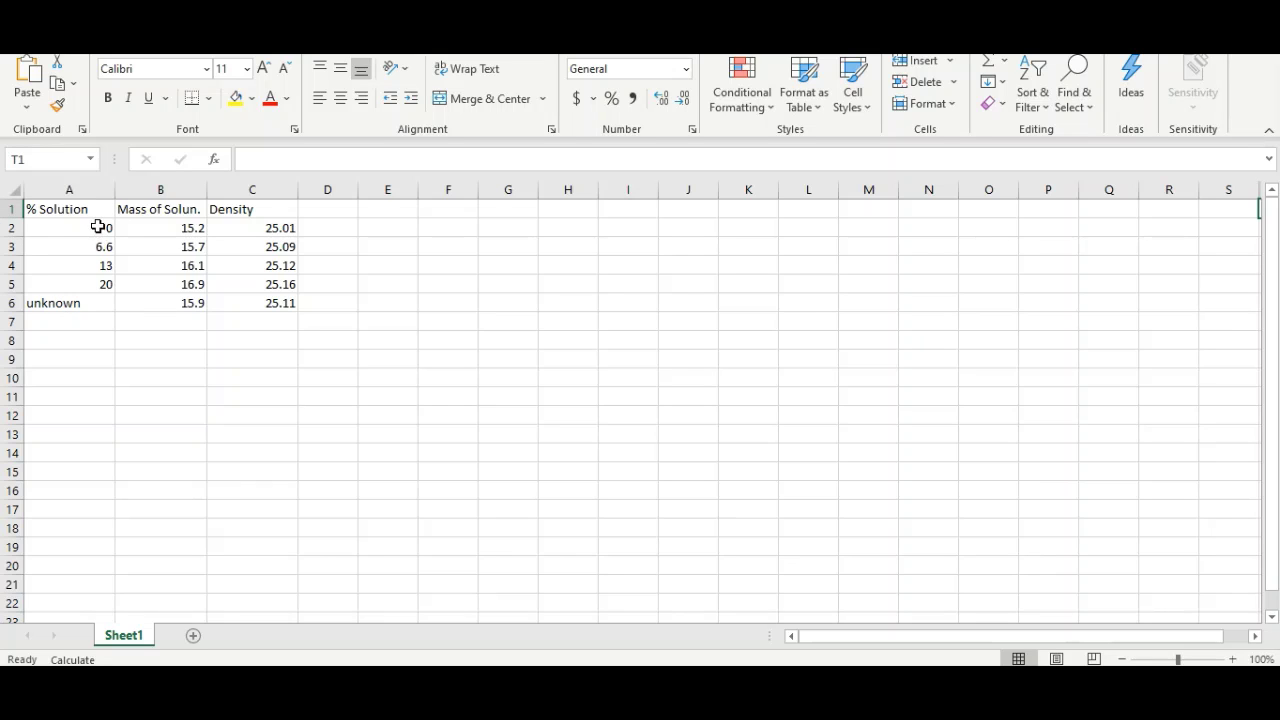
Step: Insert a markers-only scatter chart from the % Solution values in A2:A5 and the Density values in C2:C5, excluding the unknown
{"action": "left_click_drag", "start_coordinate": [99, 226], "coordinate": [96, 288]}
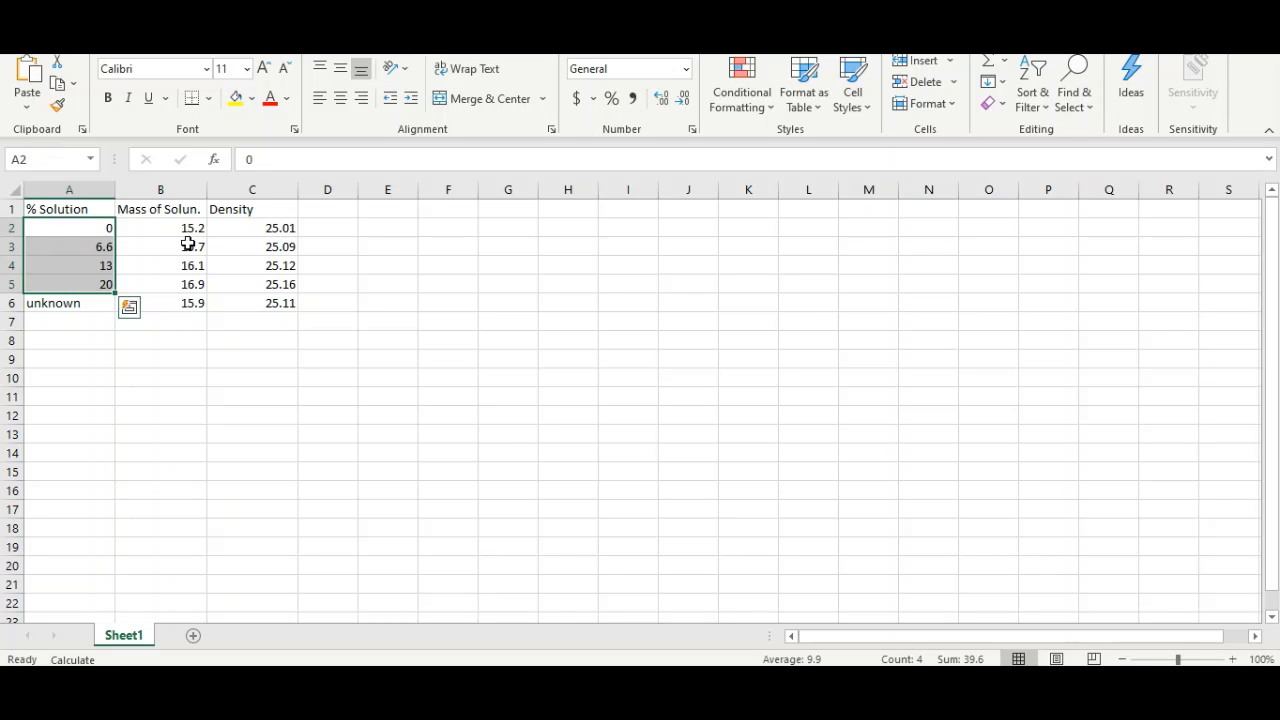
{"action": "left_click", "coordinate": [287, 228], "text": "ctrl"}
{"action": "left_click_drag", "start_coordinate": [287, 228], "coordinate": [285, 286]}
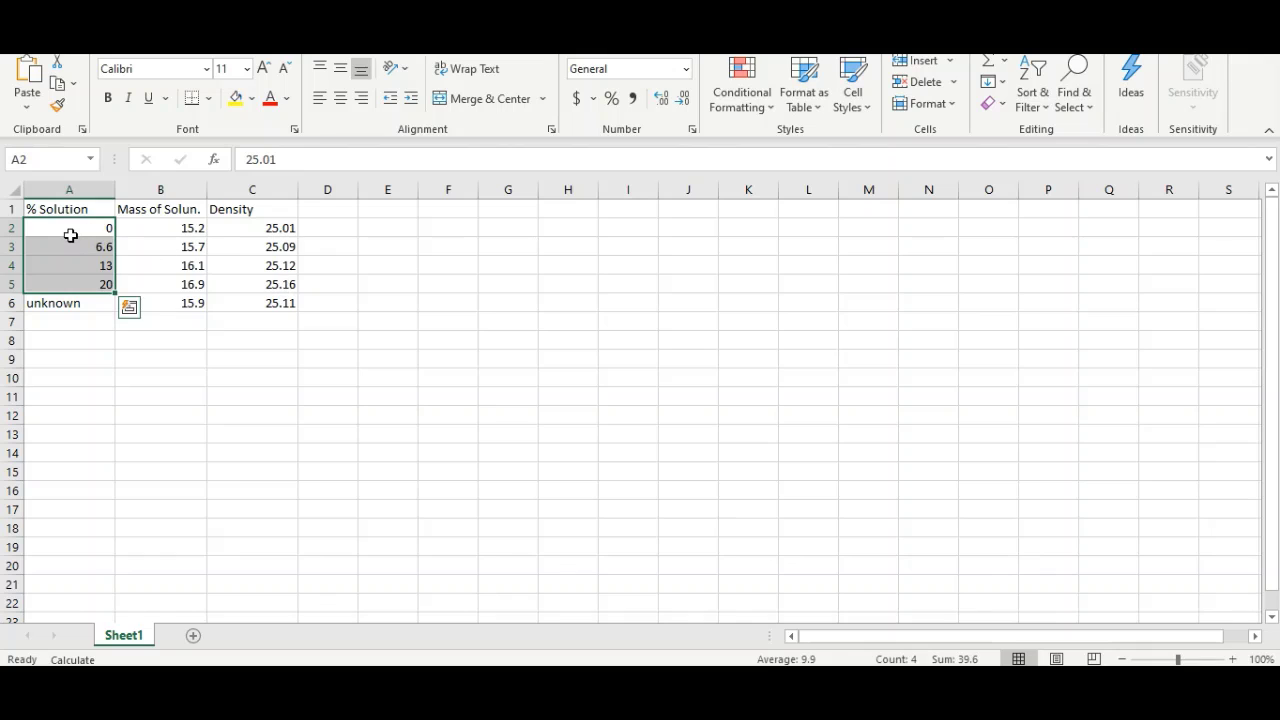
{"action": "left_click_drag", "start_coordinate": [70, 230], "coordinate": [71, 290]}
{"action": "left_click_drag", "start_coordinate": [249, 230], "coordinate": [255, 287]}
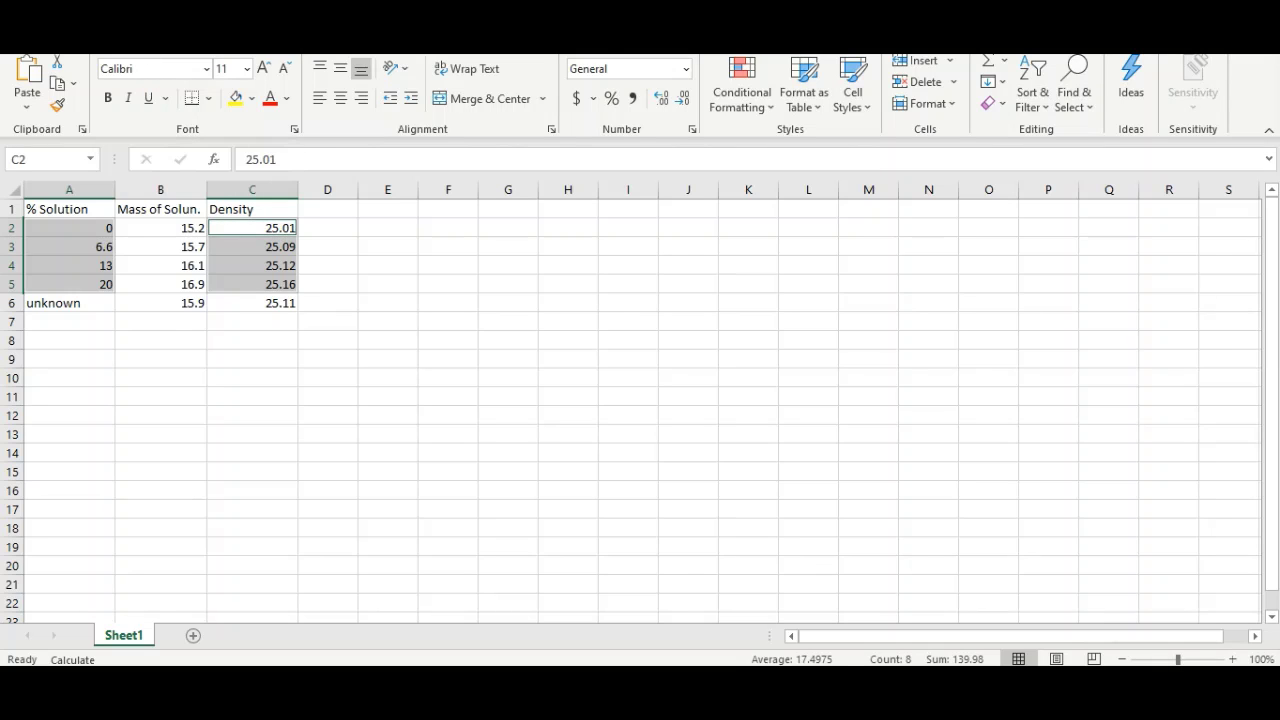
{"action": "left_click", "coordinate": [116, 37]}
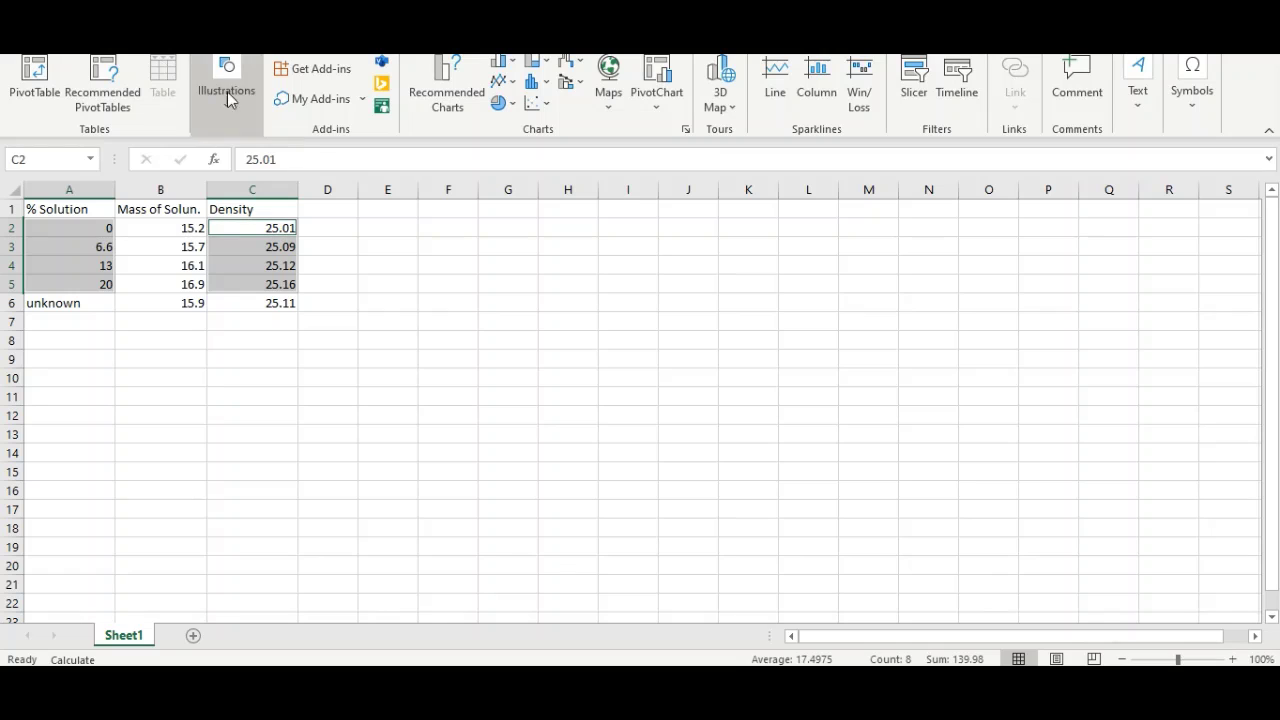
{"action": "left_click", "coordinate": [547, 104]}
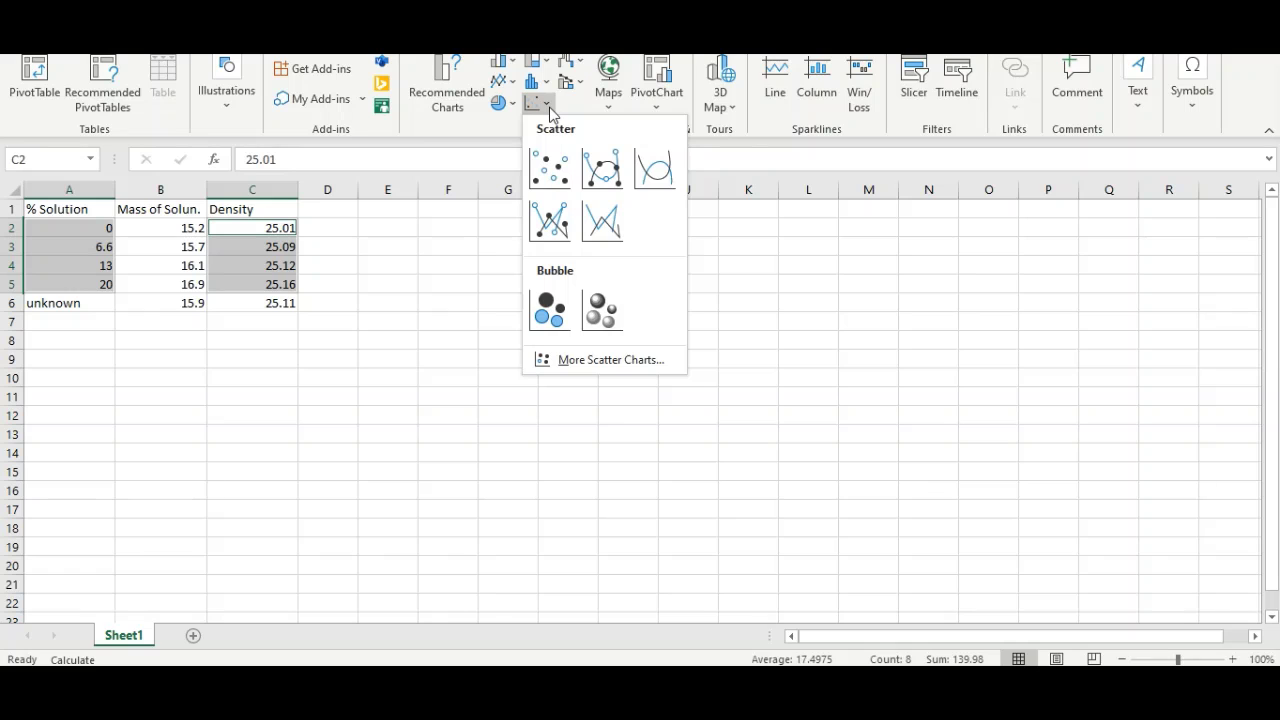
{"action": "left_click", "coordinate": [549, 172]}
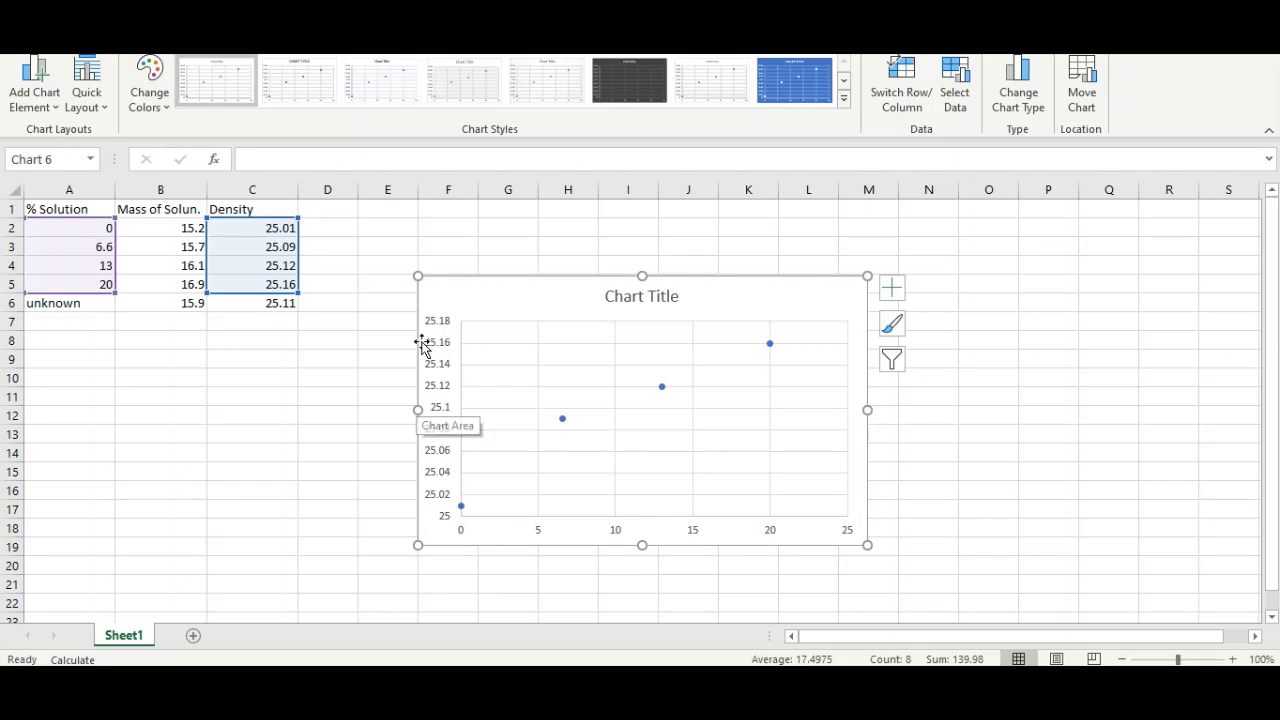
Step: Replace the scatter chart's title with "Density vs Concentration"
{"action": "left_click", "coordinate": [661, 294]}
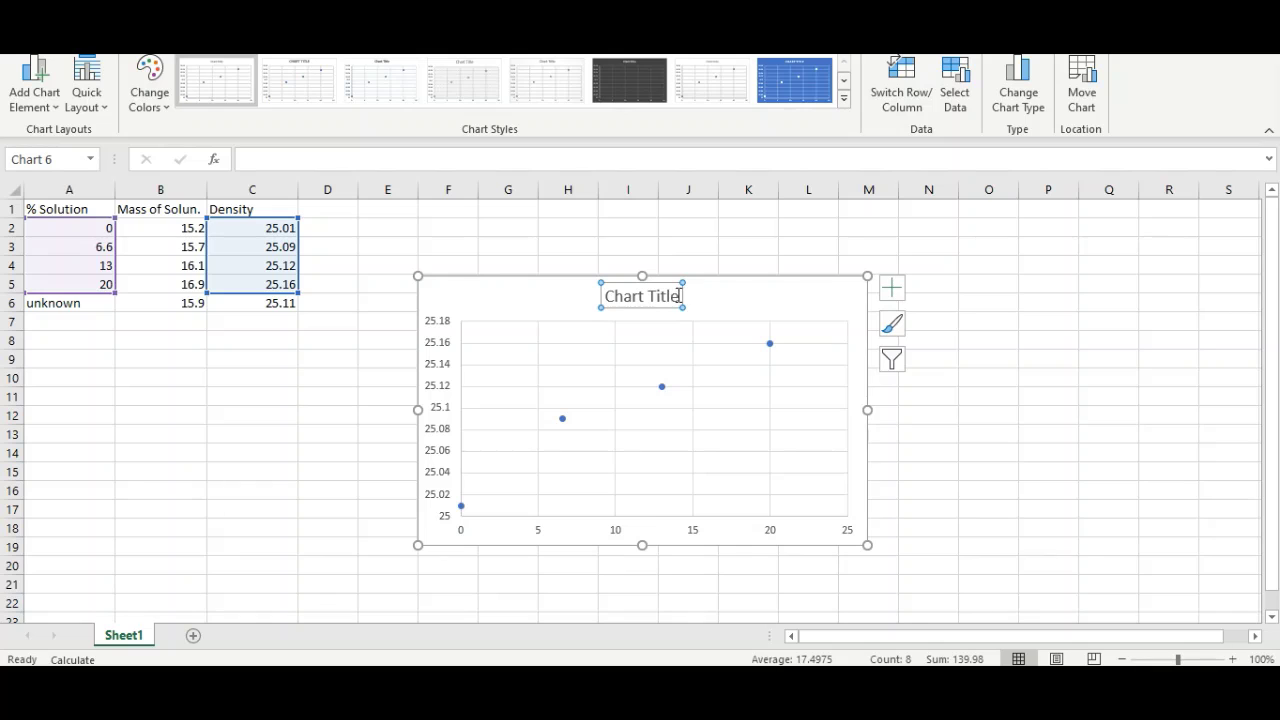
{"action": "triple_click", "coordinate": [624, 296]}
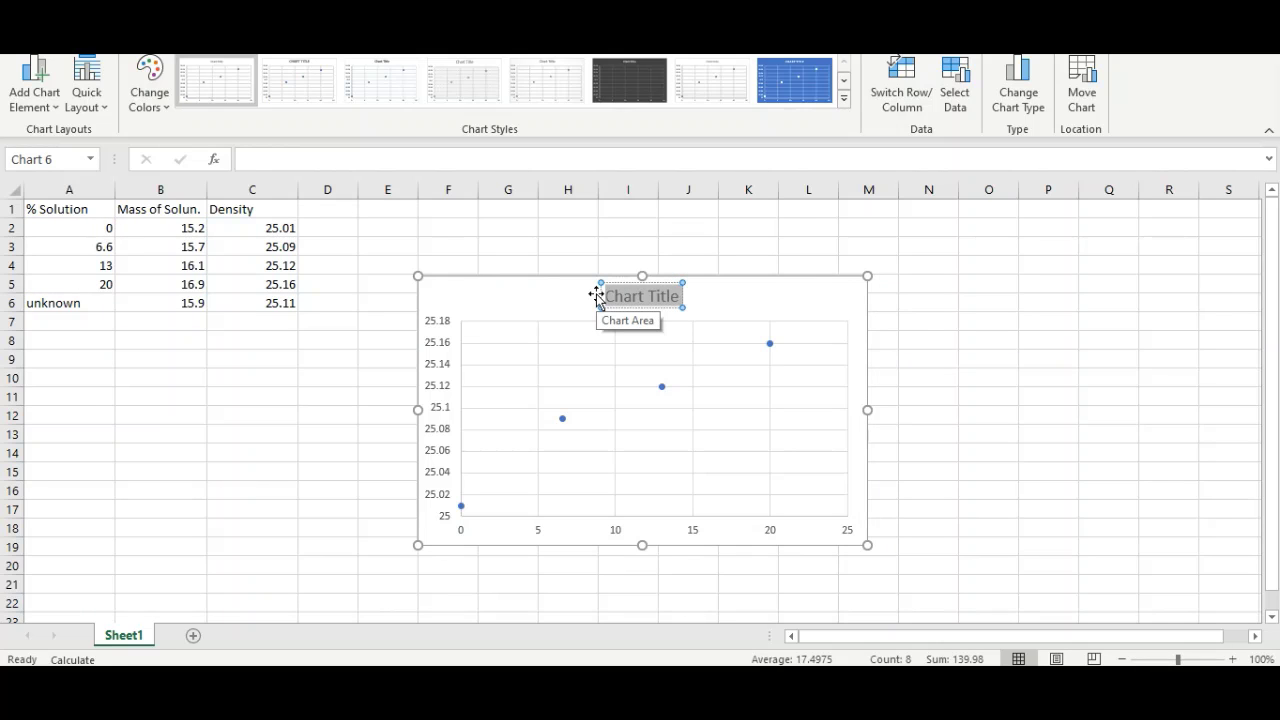
{"action": "type", "text": "De"}
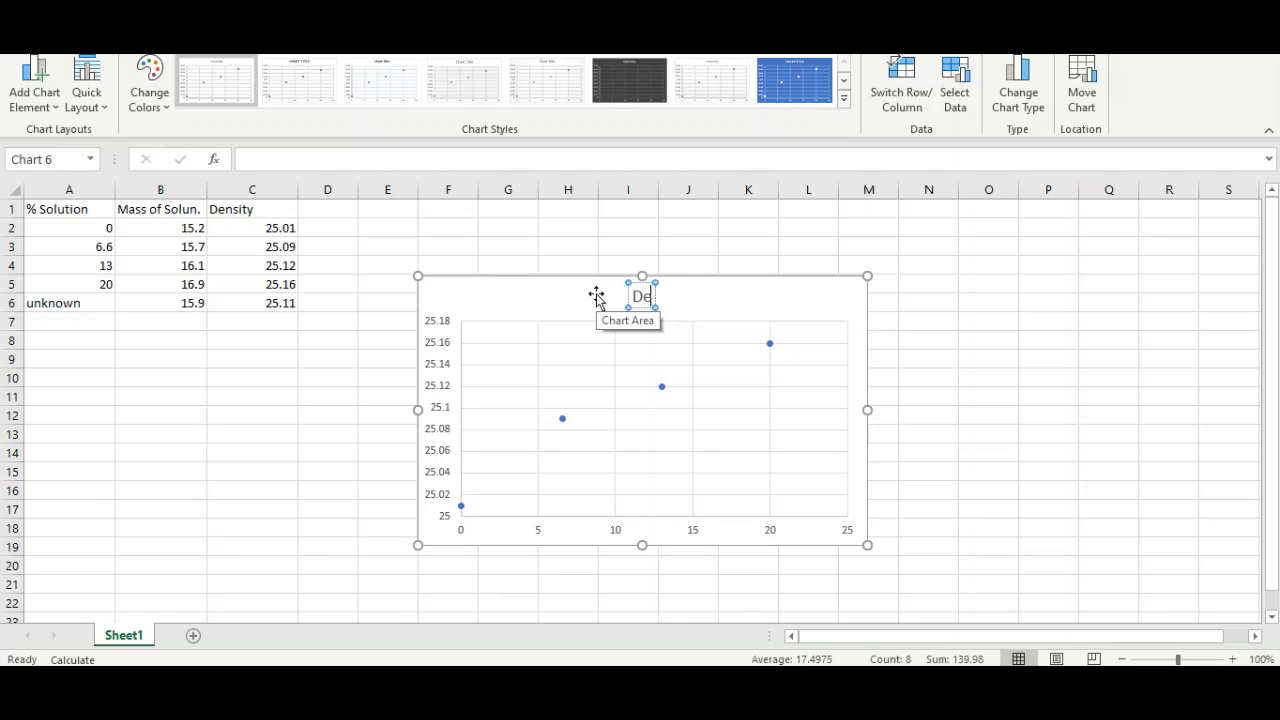
{"action": "type", "text": "nsity vs"}
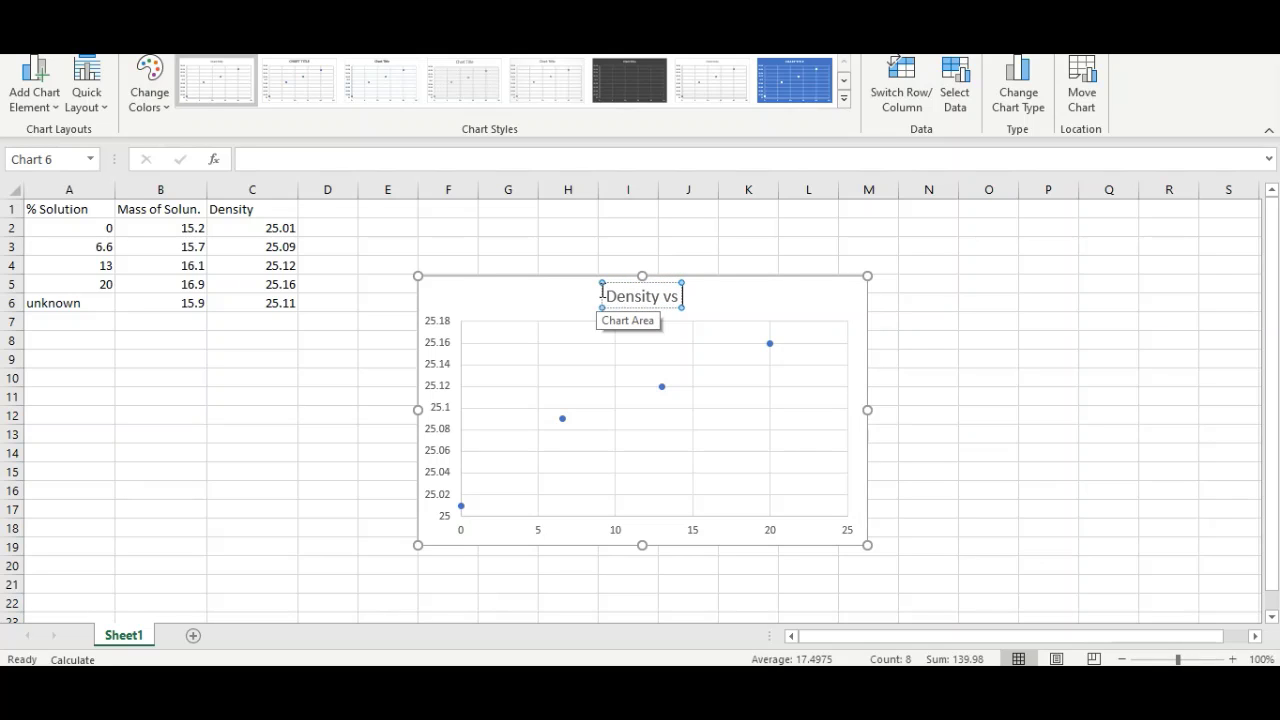
{"action": "type", "text": " Concentration"}
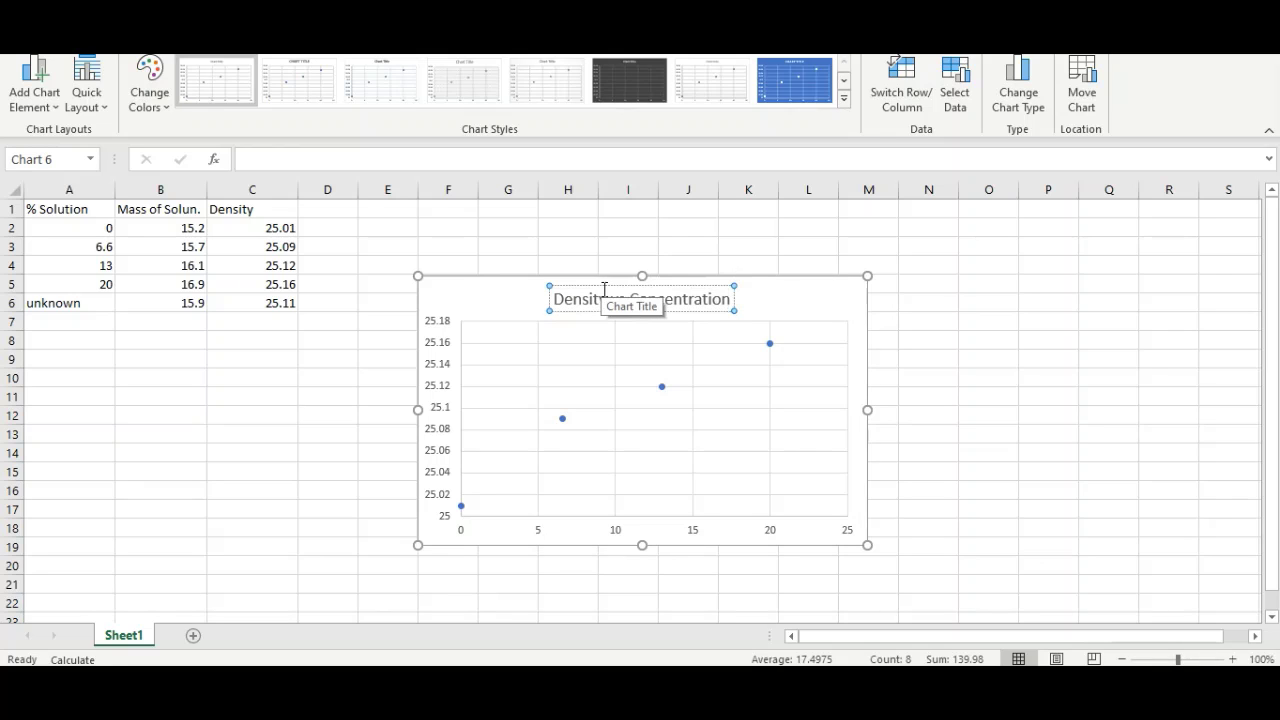
{"action": "left_click", "coordinate": [823, 310]}
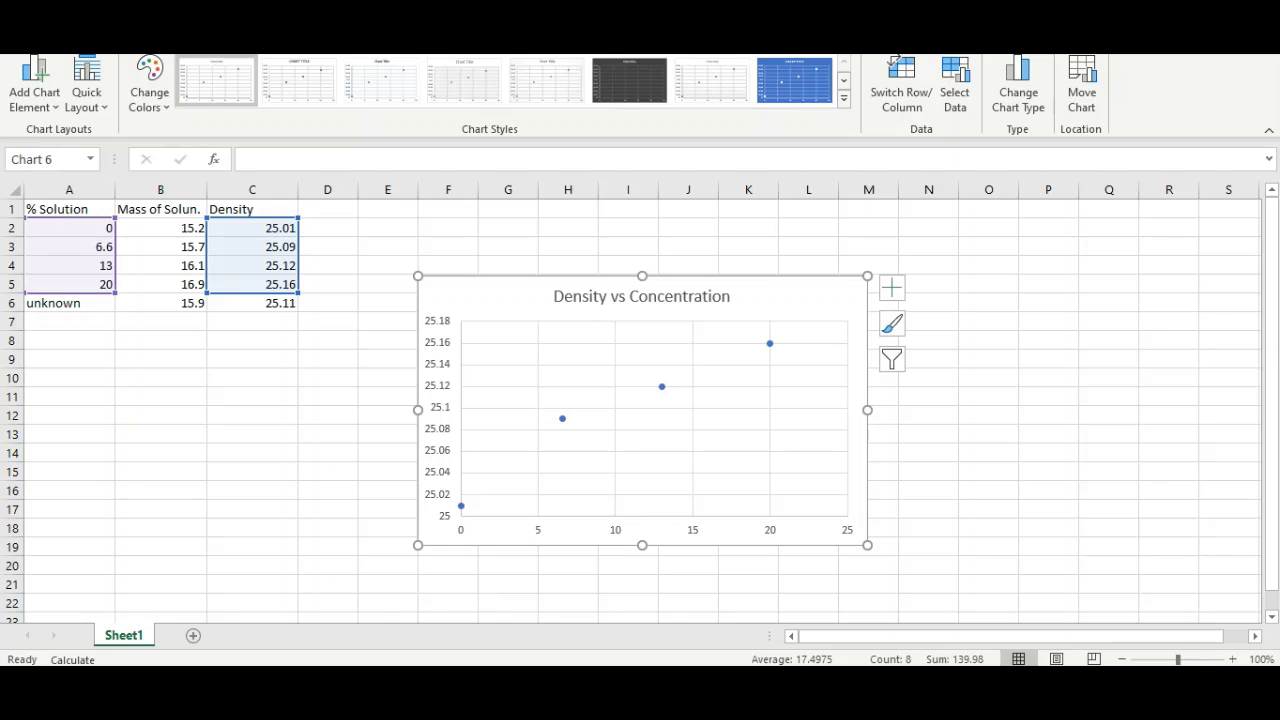
Step: Add a linear trendline to the data series in the Density vs Concentration chart
{"action": "left_click", "coordinate": [1008, 44]}
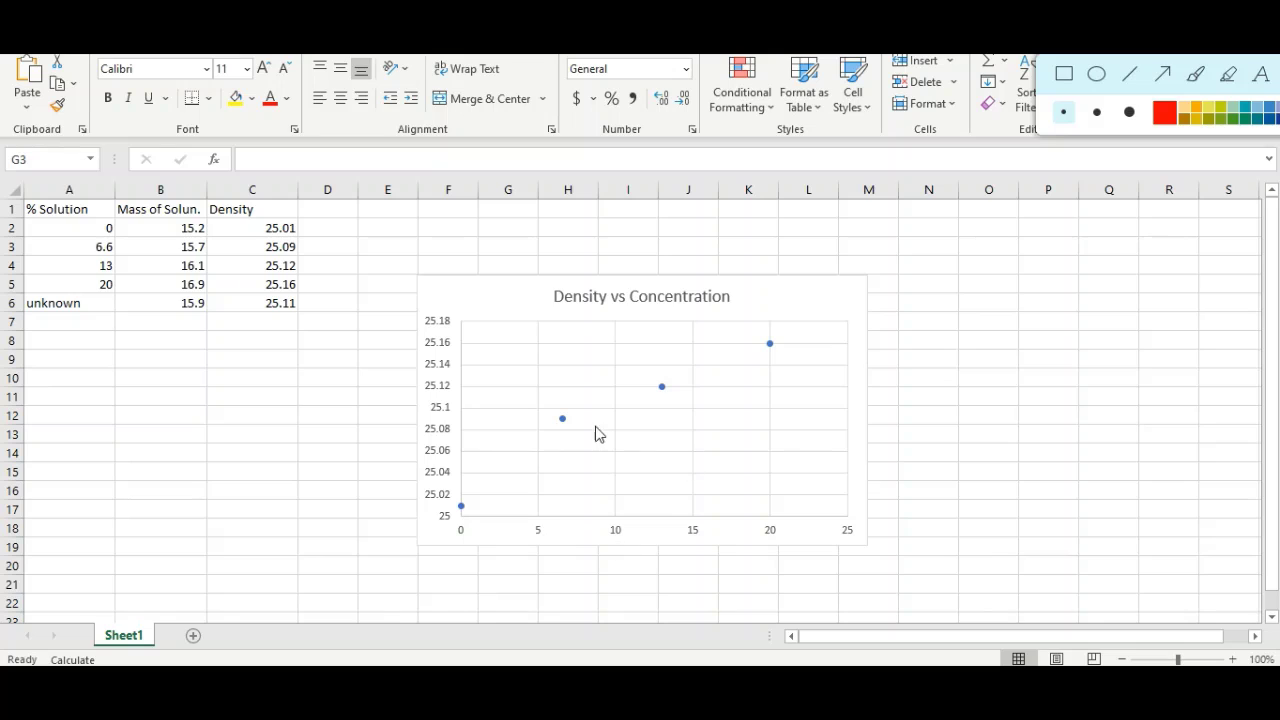
{"action": "mouse_move", "coordinate": [562, 419]}
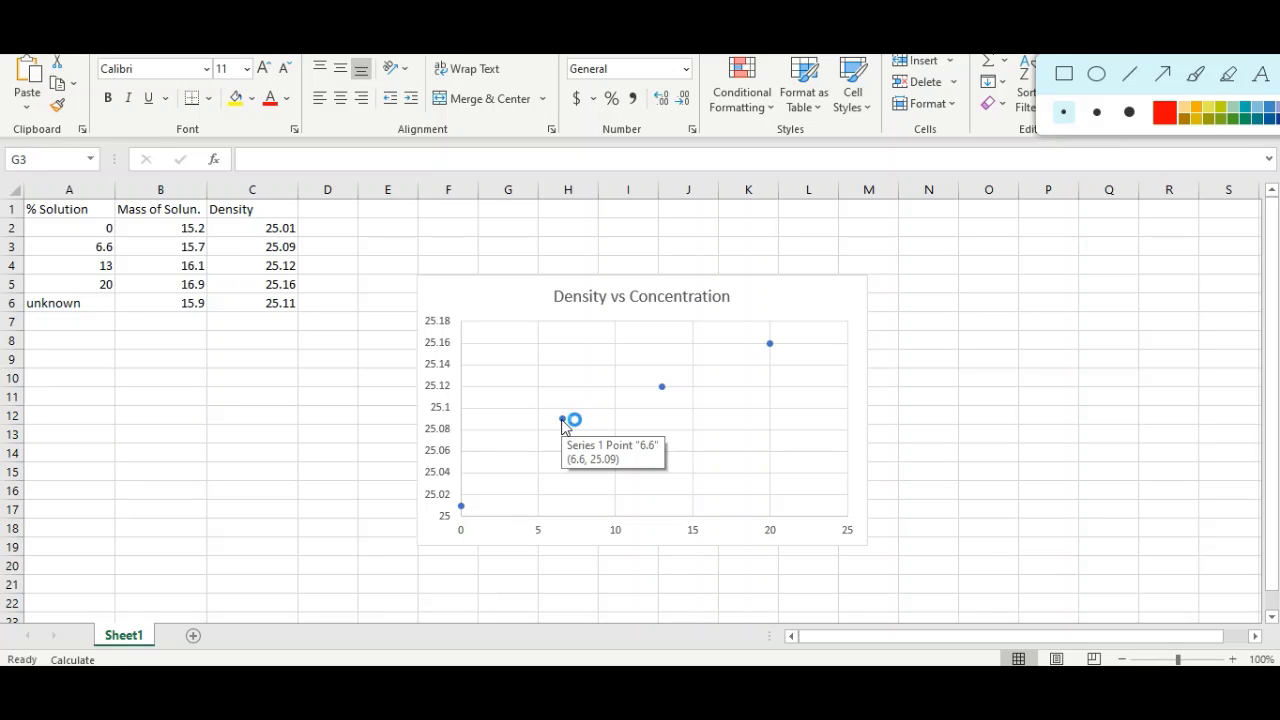
{"action": "left_click", "coordinate": [562, 419]}
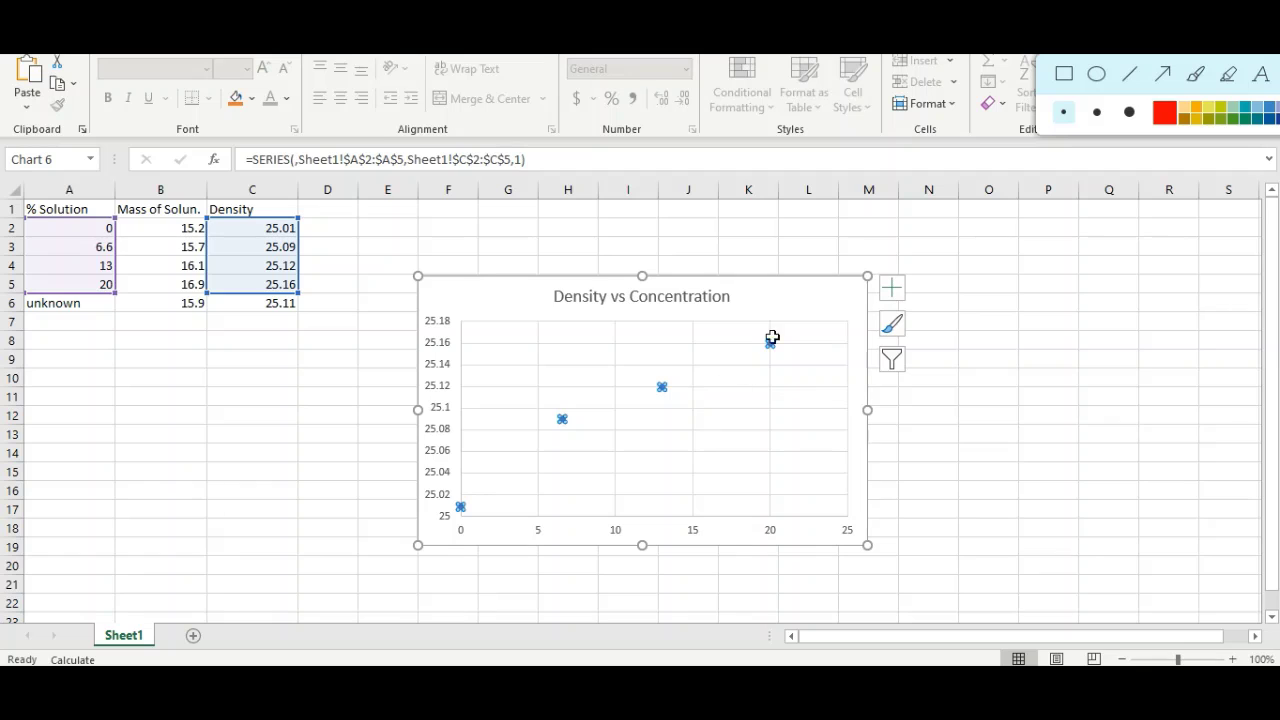
{"action": "mouse_move", "coordinate": [563, 419]}
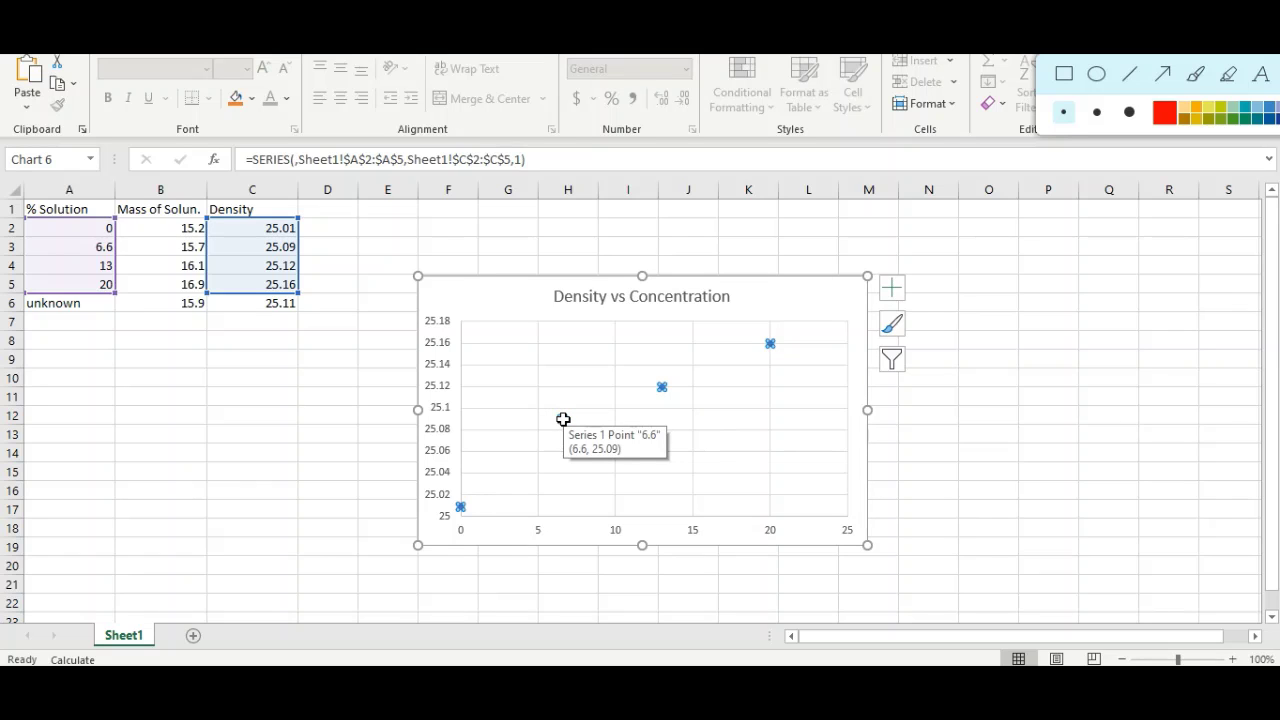
{"action": "right_click", "coordinate": [563, 419]}
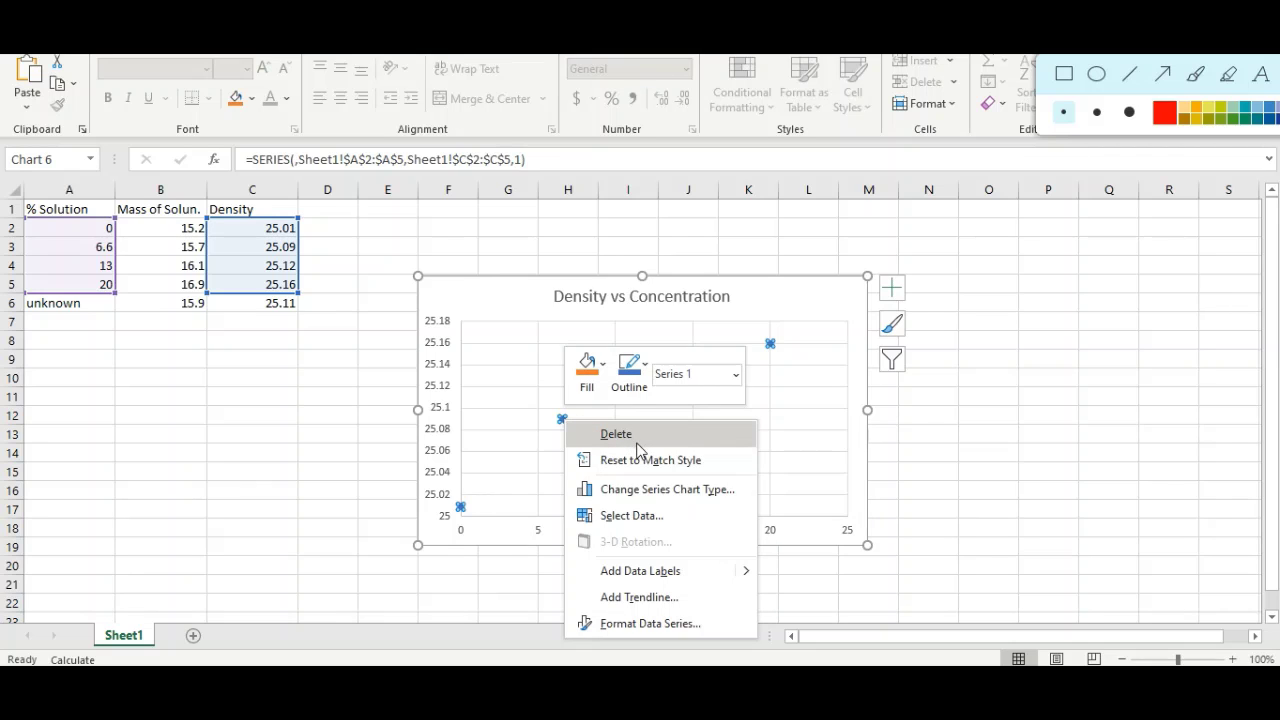
{"action": "left_click", "coordinate": [631, 595]}
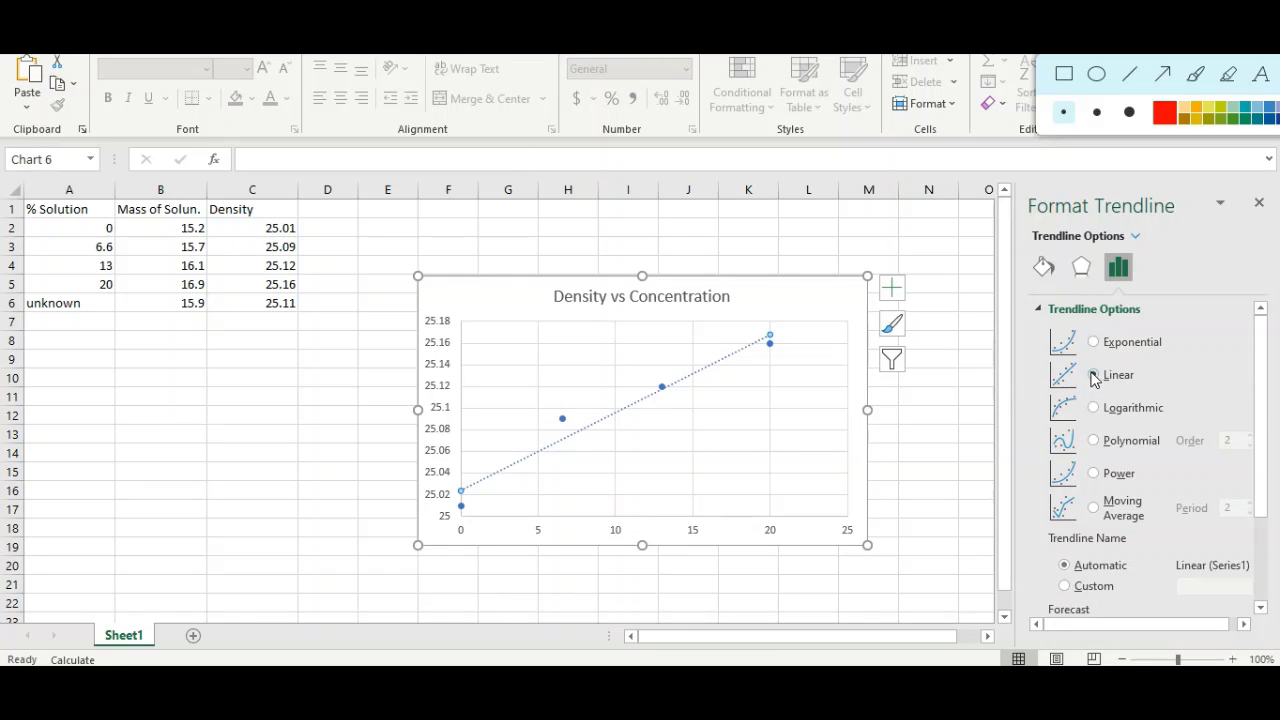
Step: Try the exponential and logarithmic fit types for the chart's trendline
{"action": "left_click", "coordinate": [1094, 342]}
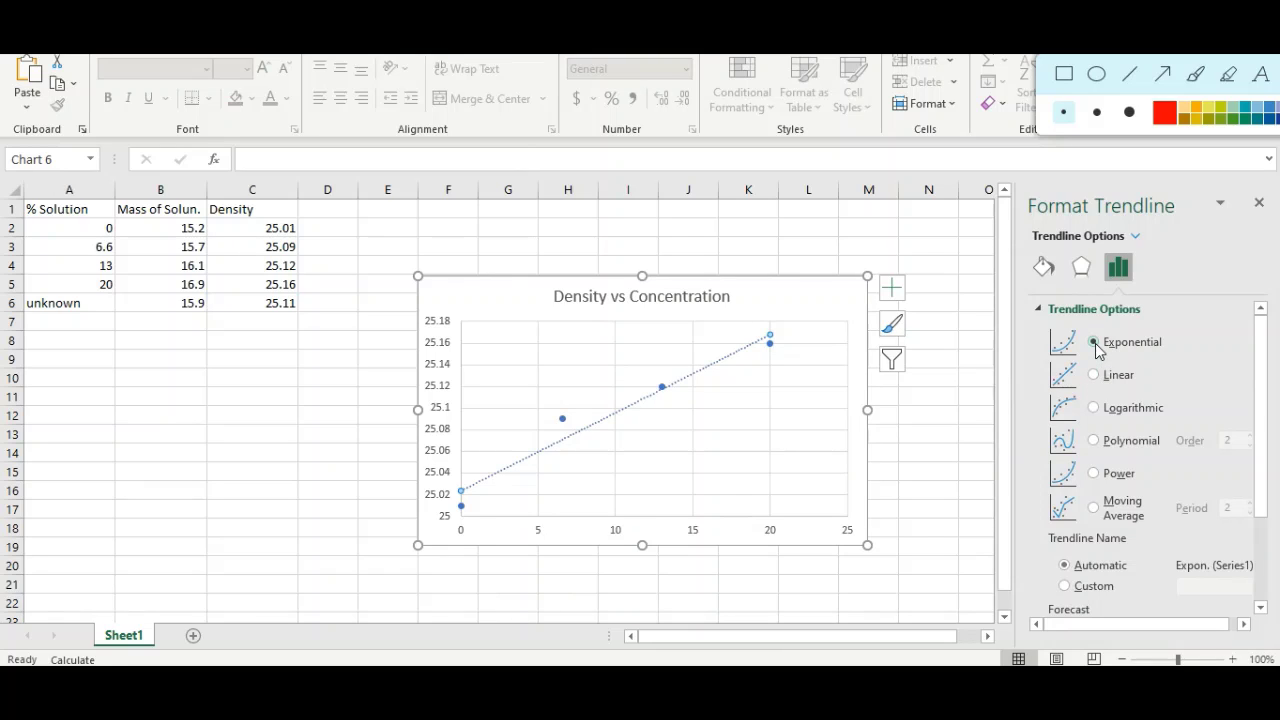
{"action": "left_click", "coordinate": [1094, 408]}
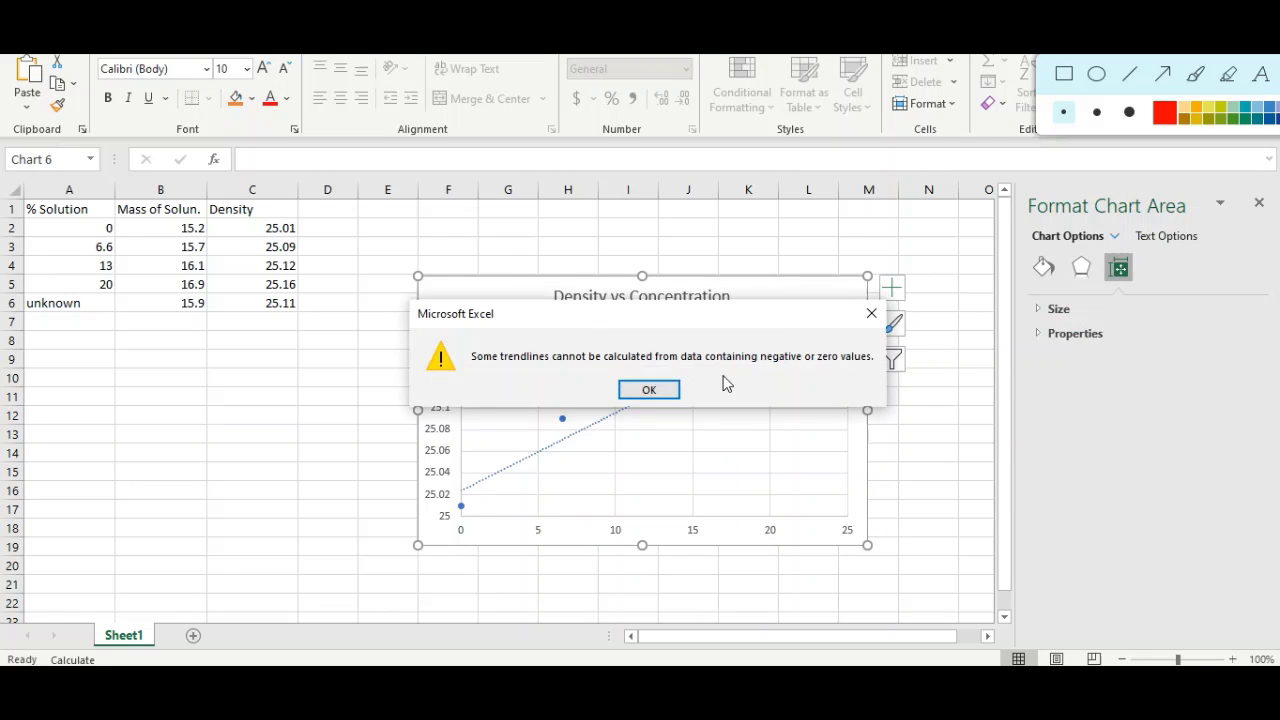
{"action": "left_click", "coordinate": [649, 390]}
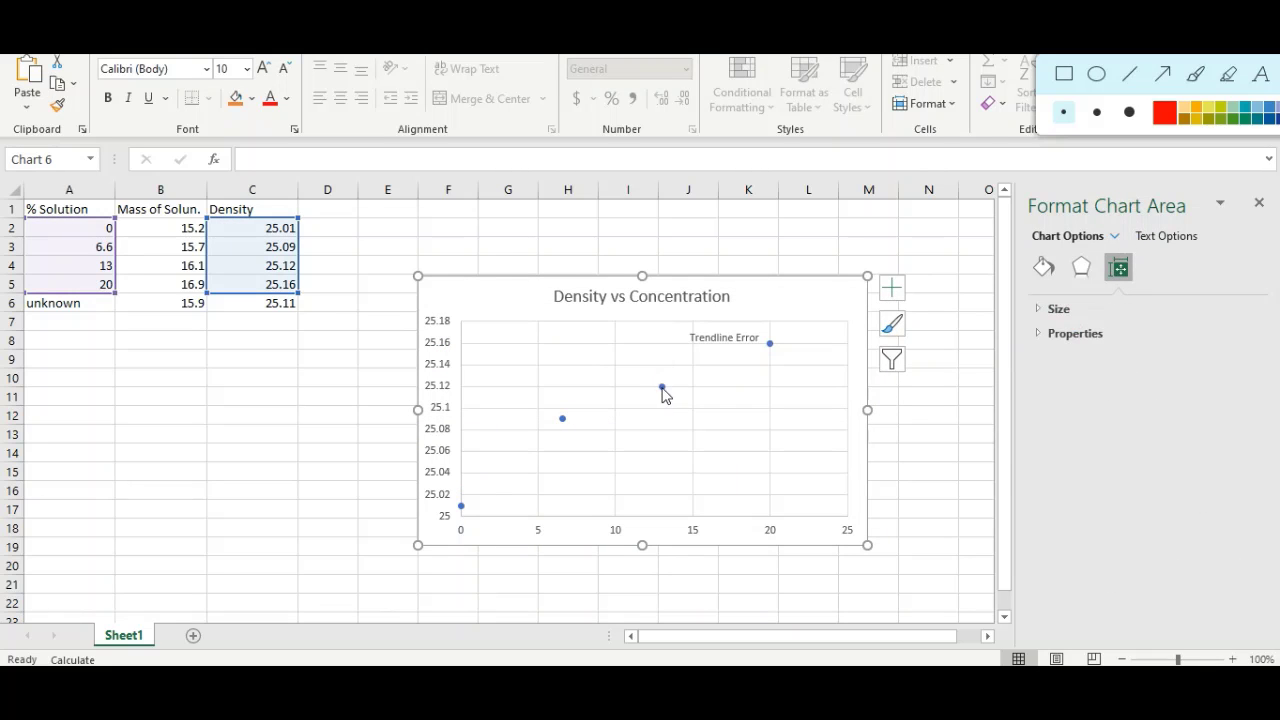
Step: Add another trendline to the density data series, keeping the Linear type, and review its formatting options
{"action": "right_click", "coordinate": [662, 388]}
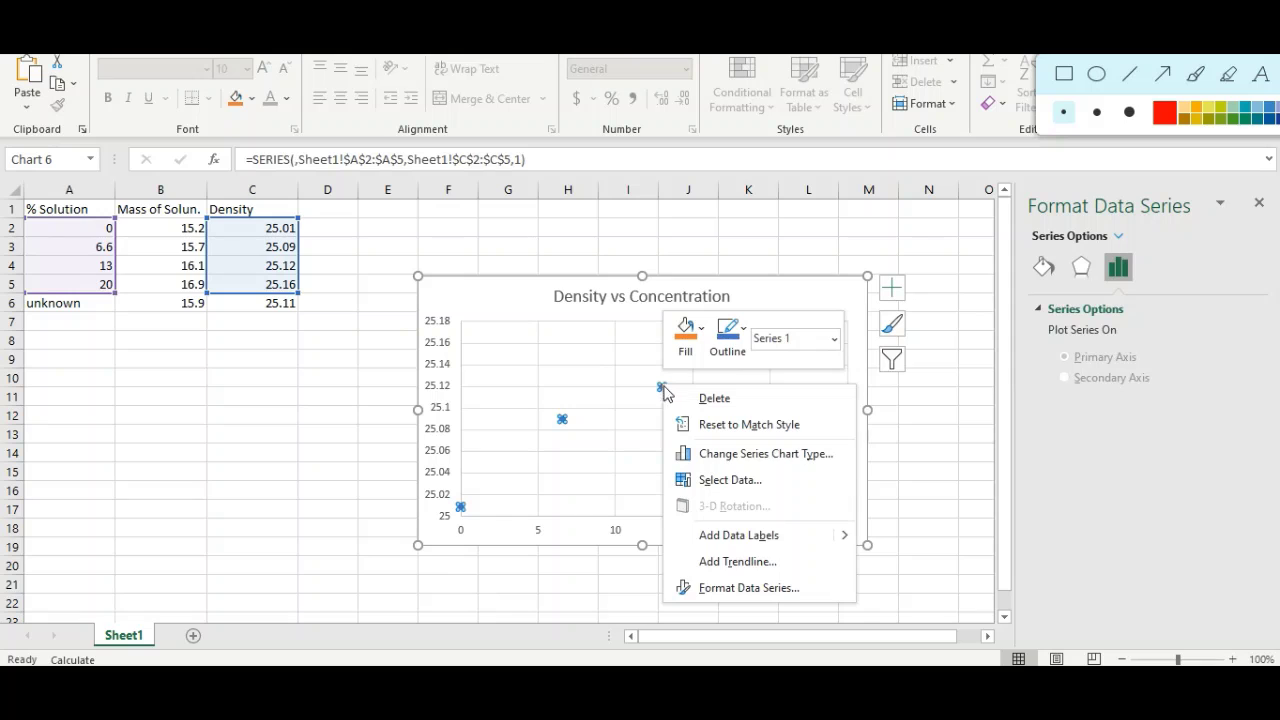
{"action": "left_click", "coordinate": [731, 563]}
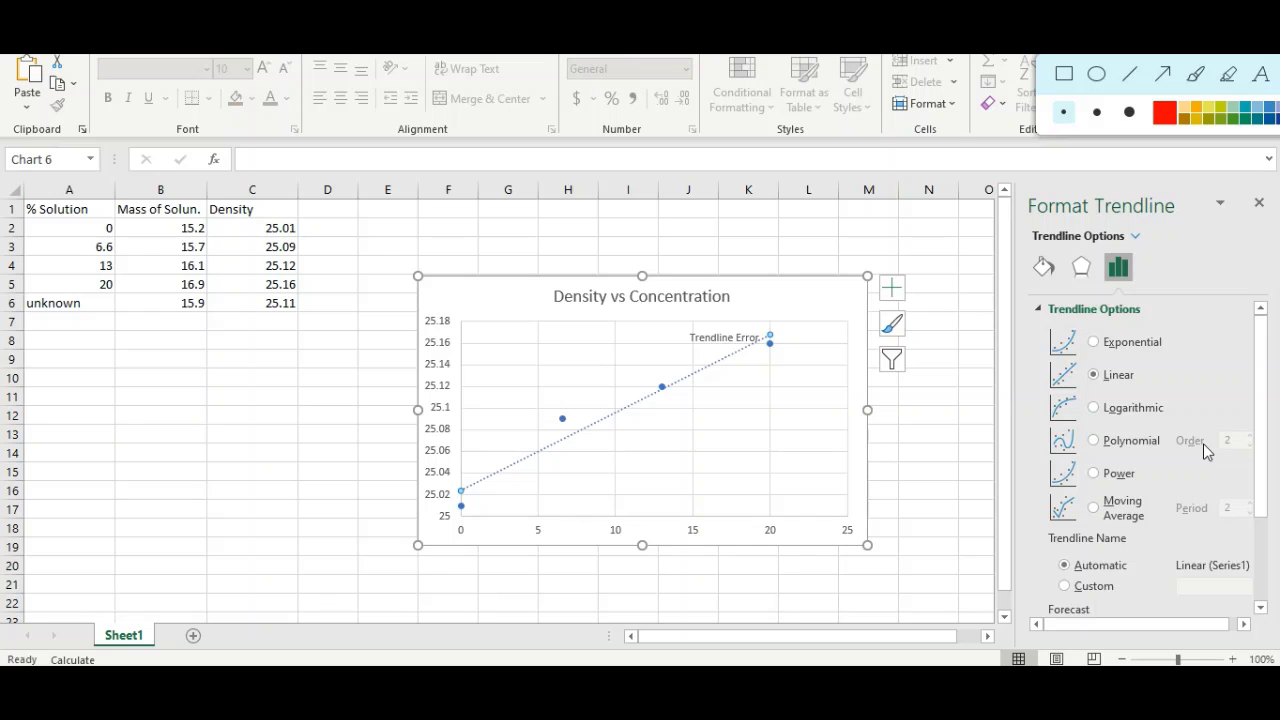
{"action": "scroll", "coordinate": [1203, 443], "scroll_direction": "down", "scroll_amount": 3}
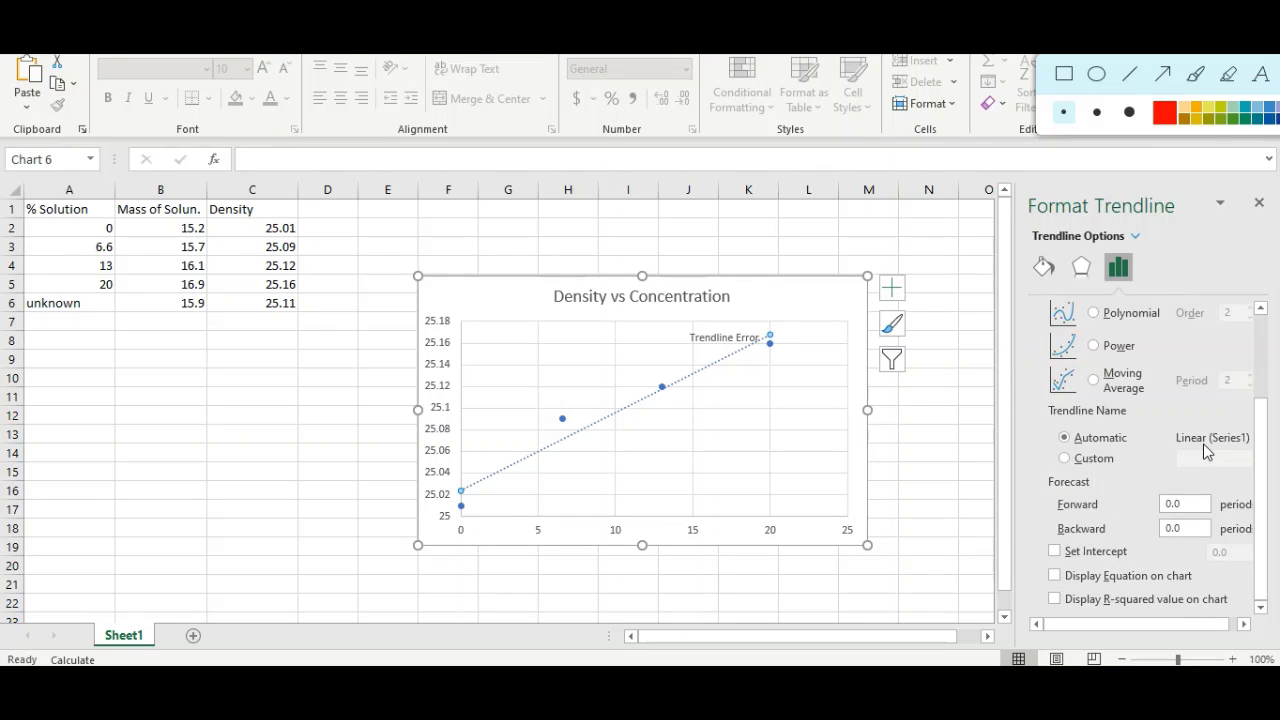
{"action": "scroll", "coordinate": [1204, 446], "scroll_direction": "up", "scroll_amount": 3}
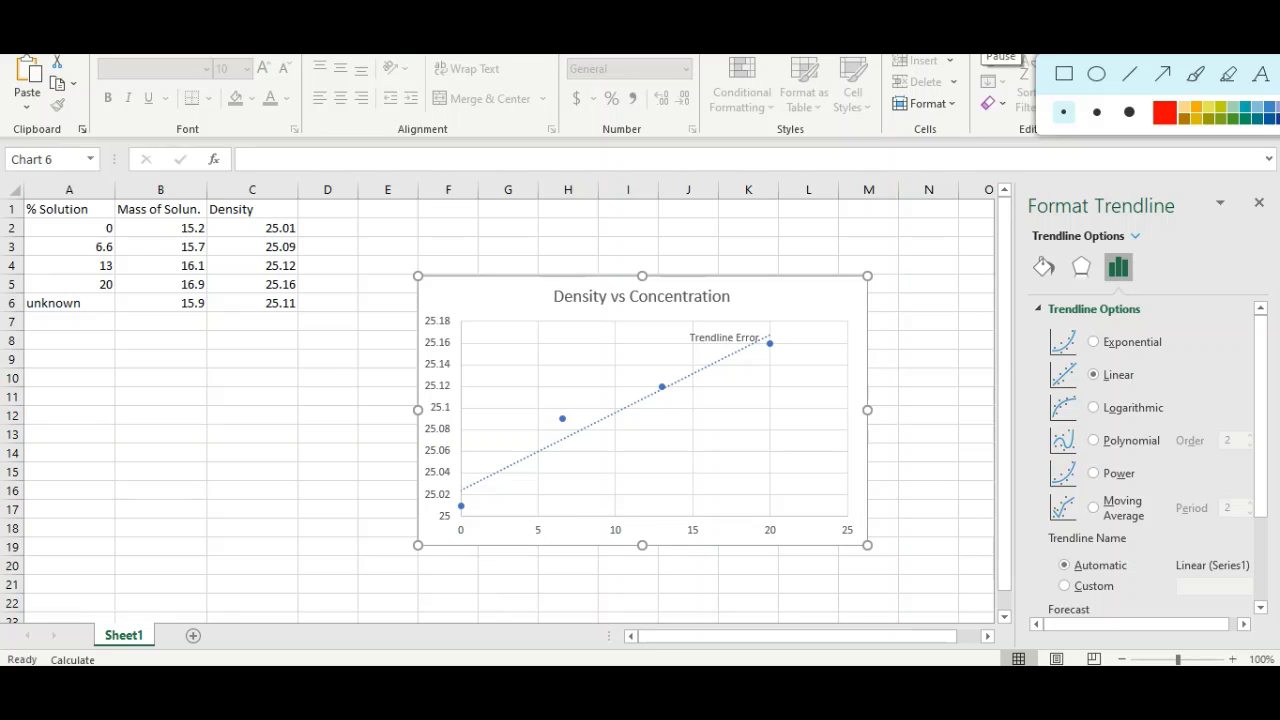
Step: Switch to the "Exp #2: Data Analysis with Spreadsheets" document and outline instruction 9 on the standardization curve with a red freehand annotation
{"action": "key", "text": "alt+Tab"}
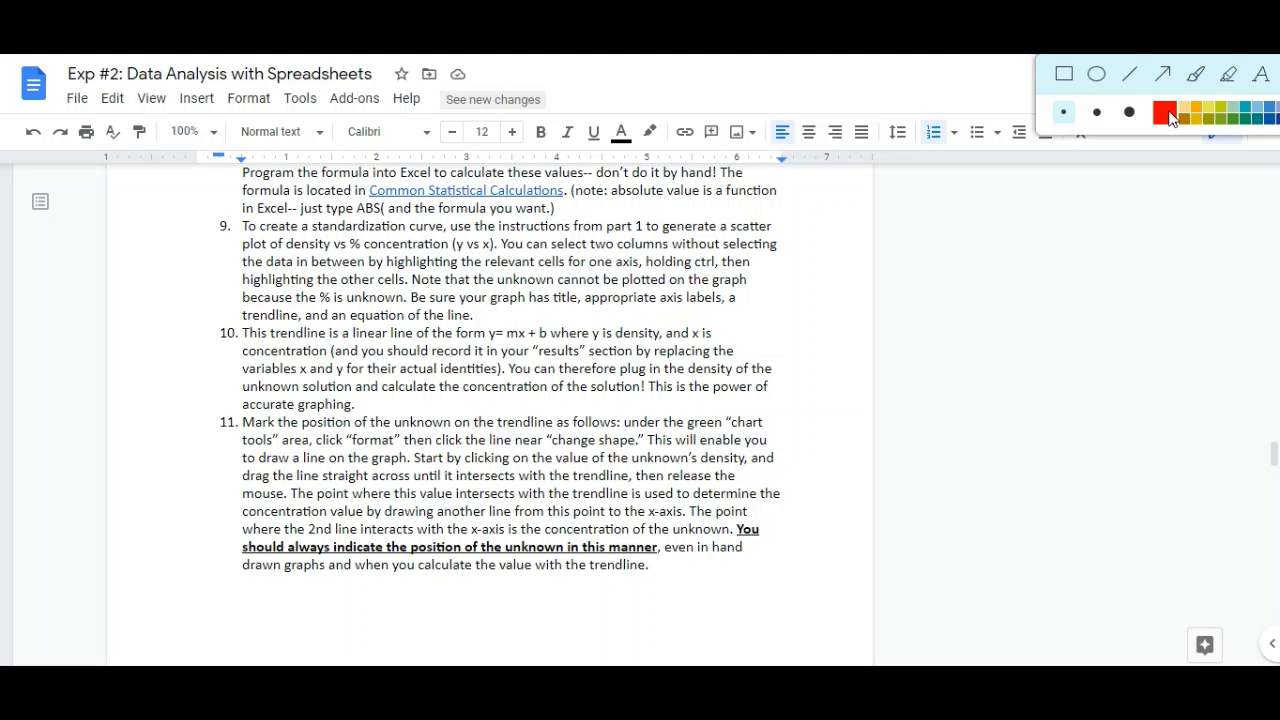
{"action": "left_click", "coordinate": [1167, 115]}
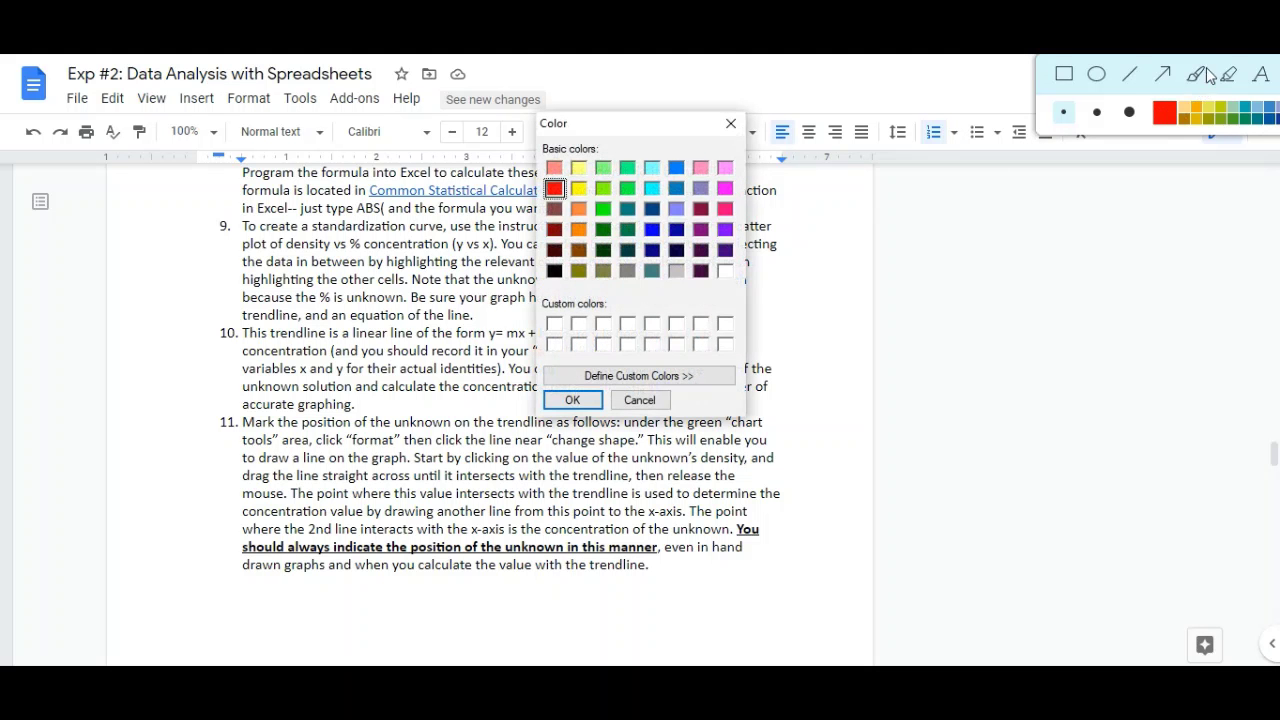
{"action": "left_click", "coordinate": [560, 400]}
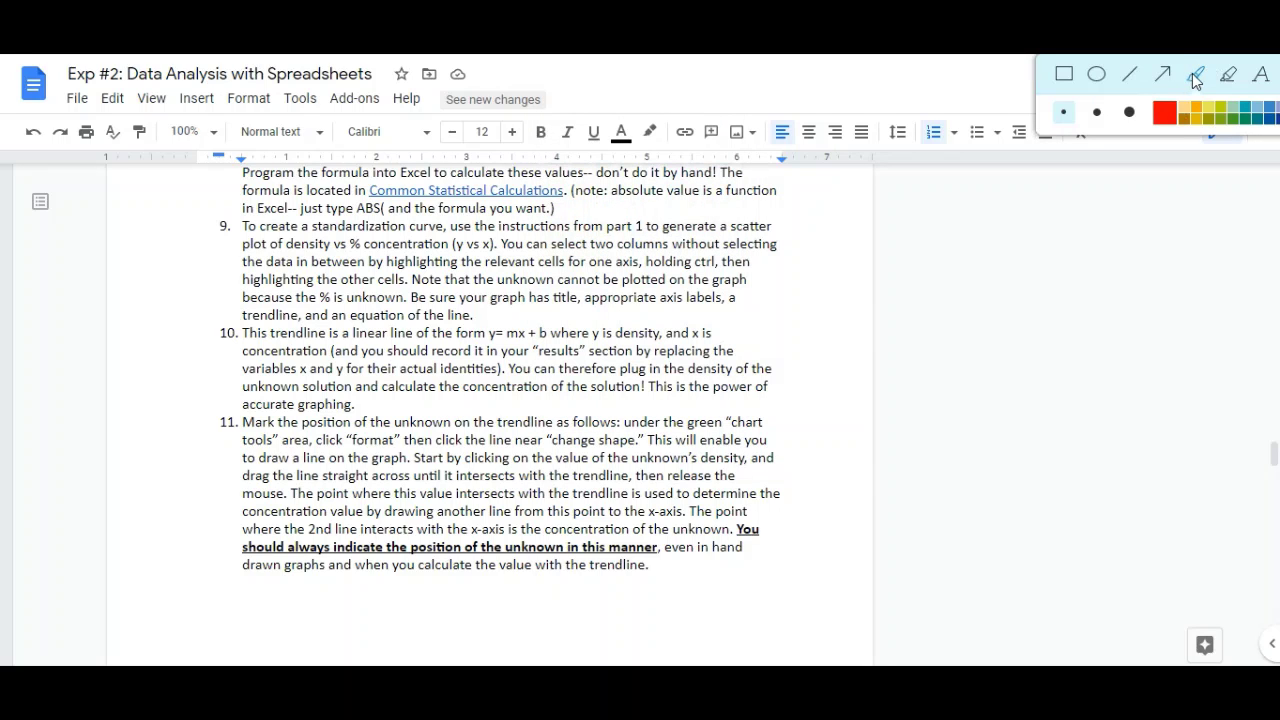
{"action": "left_click", "coordinate": [1197, 77]}
{"action": "mouse_move", "coordinate": [247, 220]}
{"action": "left_mouse_down"}
{"action": "mouse_move", "coordinate": [528, 190]}
{"action": "mouse_move", "coordinate": [796, 193]}
{"action": "left_mouse_up"}
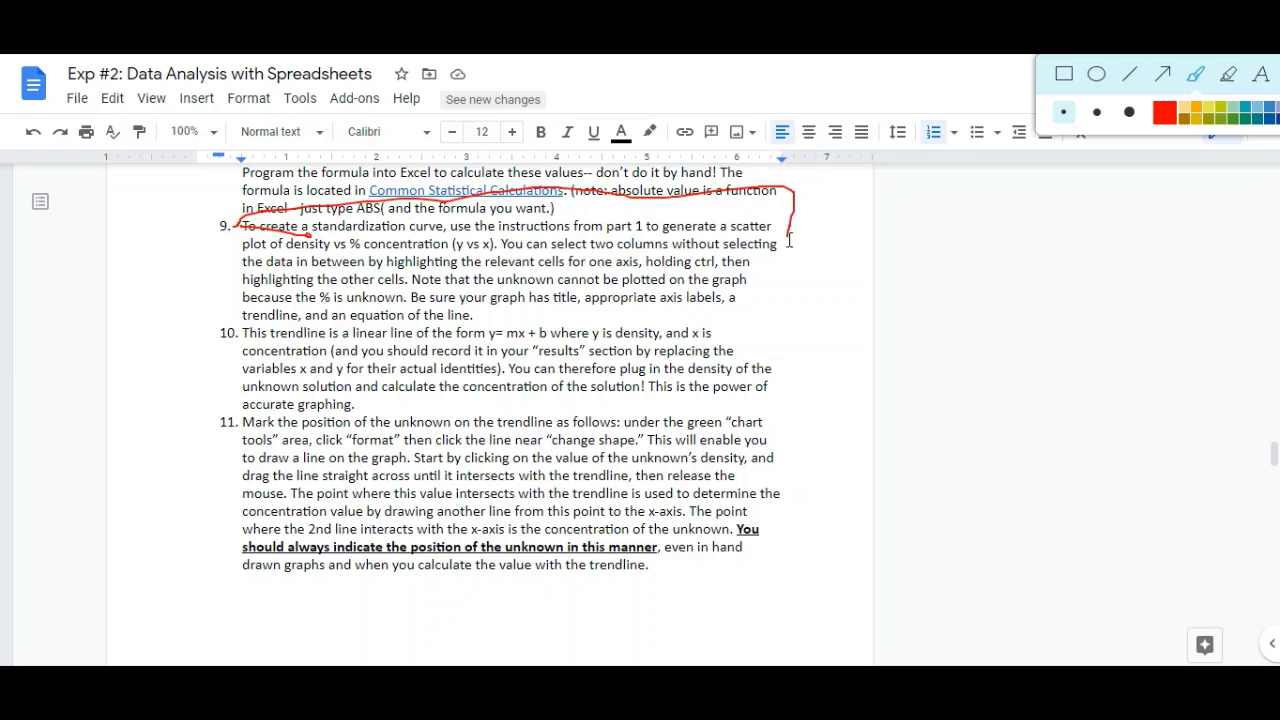
{"action": "mouse_move", "coordinate": [789, 240]}
{"action": "left_mouse_down"}
{"action": "mouse_move", "coordinate": [752, 328]}
{"action": "mouse_move", "coordinate": [636, 340]}
{"action": "left_mouse_up"}
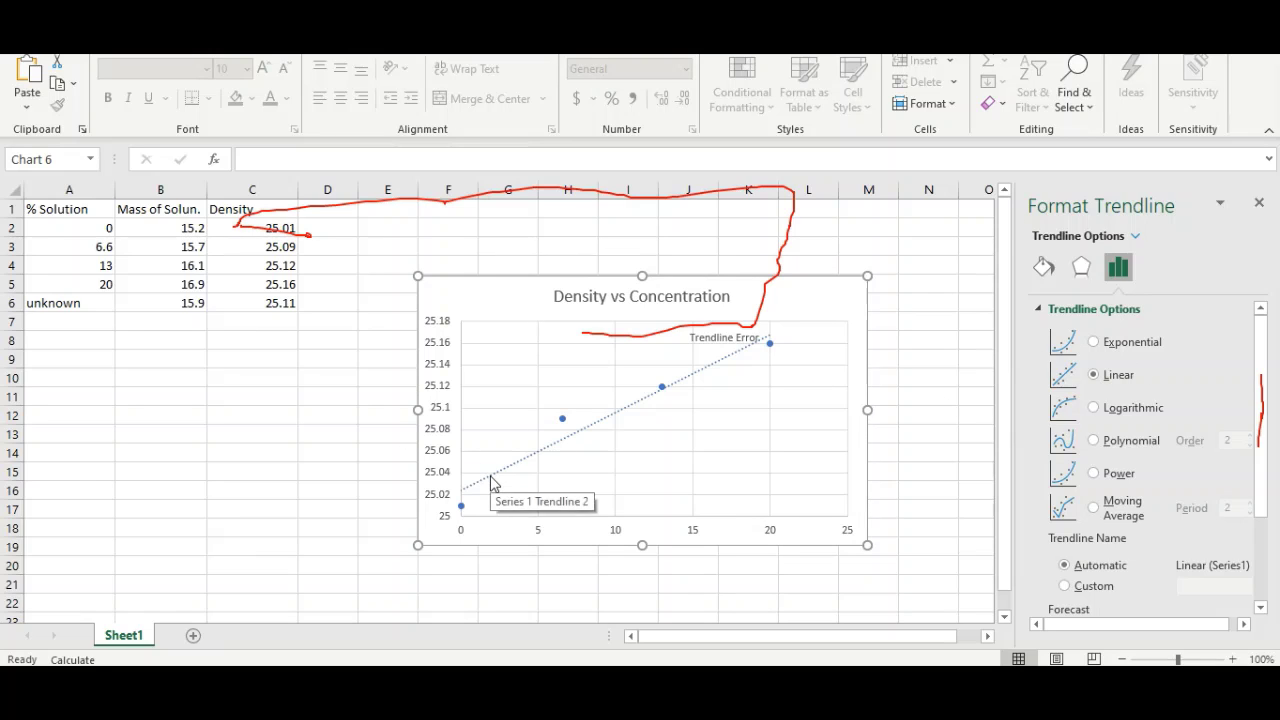
Step: Back in the Excel workbook, display the linear trendline's equation on the Density vs Concentration chart
{"action": "left_click", "coordinate": [665, 391]}
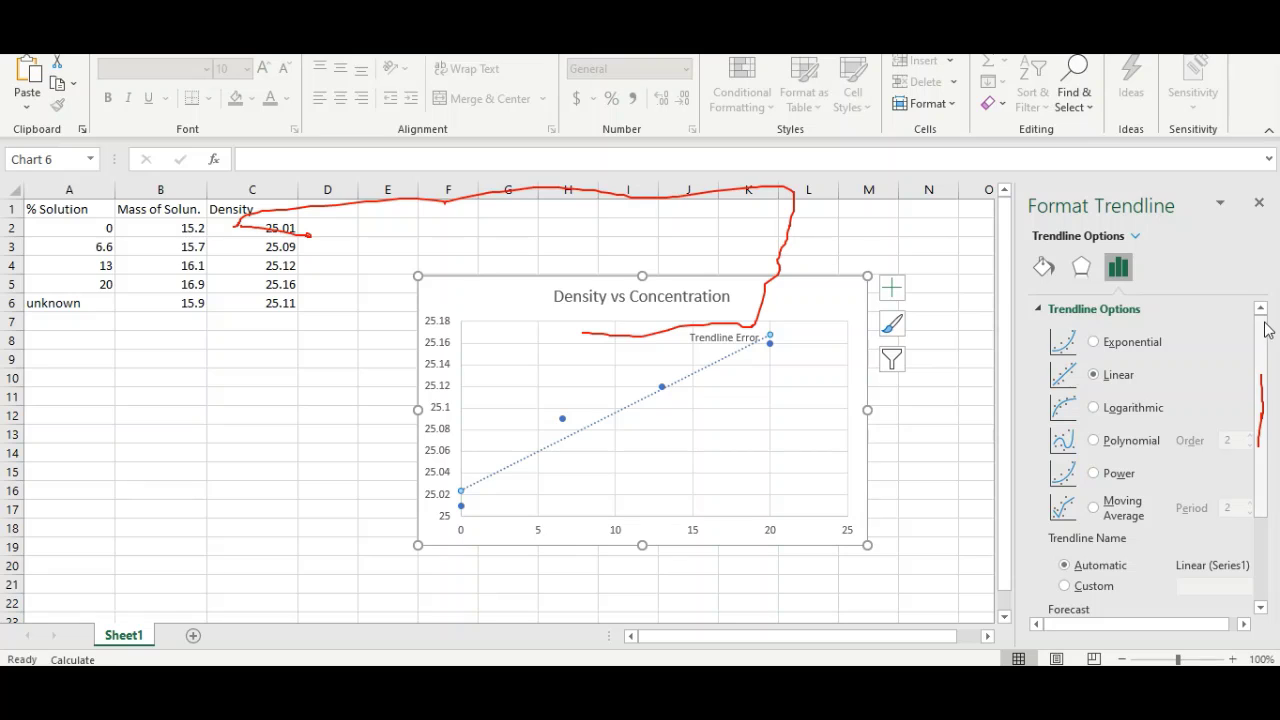
{"action": "scroll", "coordinate": [1260, 366], "scroll_direction": "down", "scroll_amount": 3}
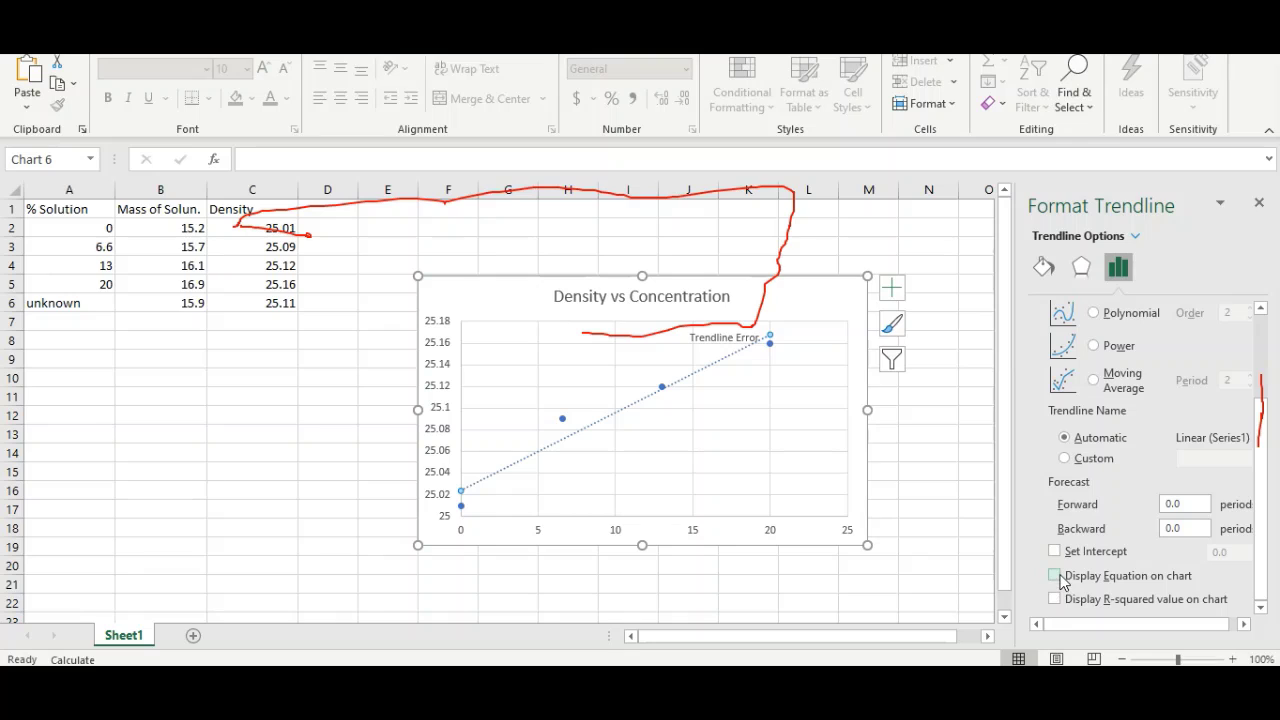
{"action": "left_click", "coordinate": [1056, 576]}
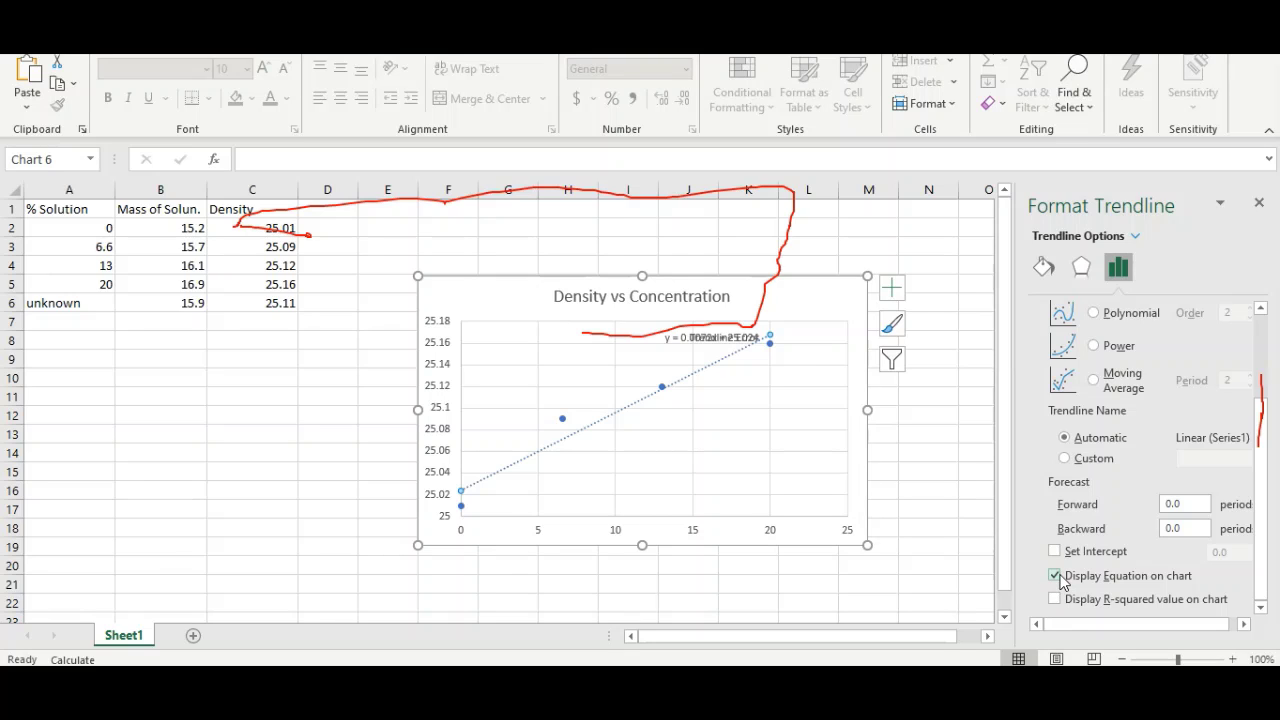